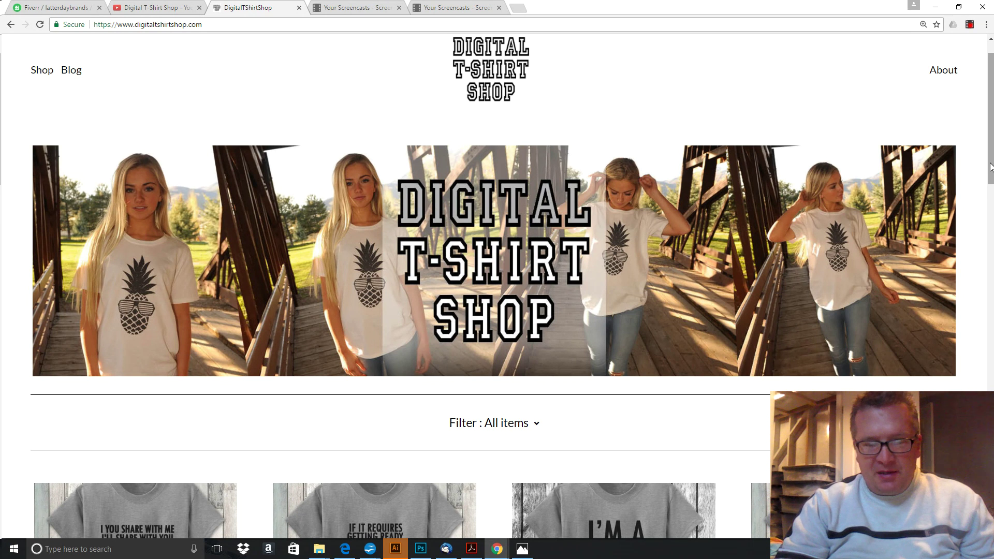
Look through the first page of T-shirt listings on the Digital T-Shirt Shop site and go to page 2.
{"action": "left_click_drag", "start_coordinate": [991, 166], "coordinate": [992, 218]}
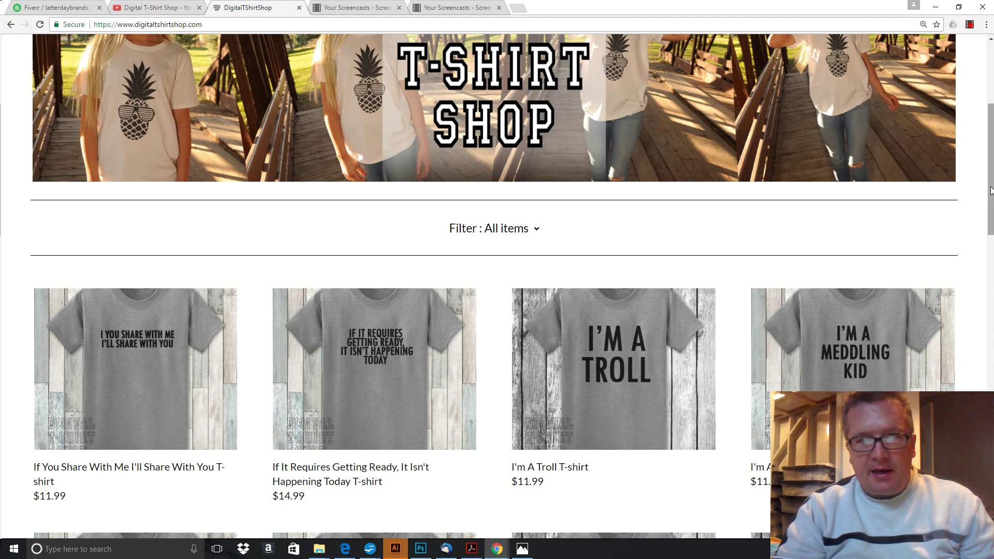
{"action": "left_click_drag", "start_coordinate": [992, 192], "coordinate": [992, 294]}
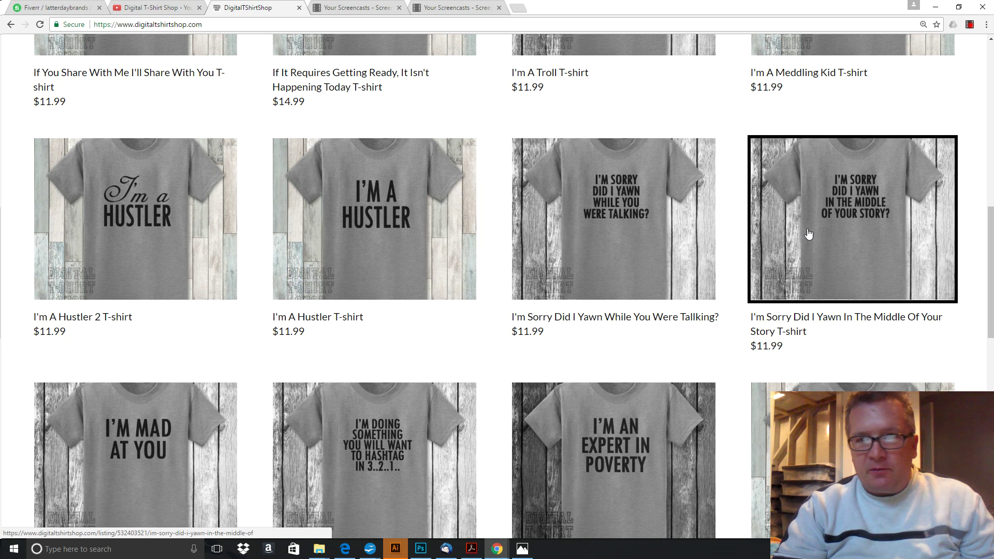
{"action": "left_click_drag", "start_coordinate": [992, 258], "coordinate": [992, 454]}
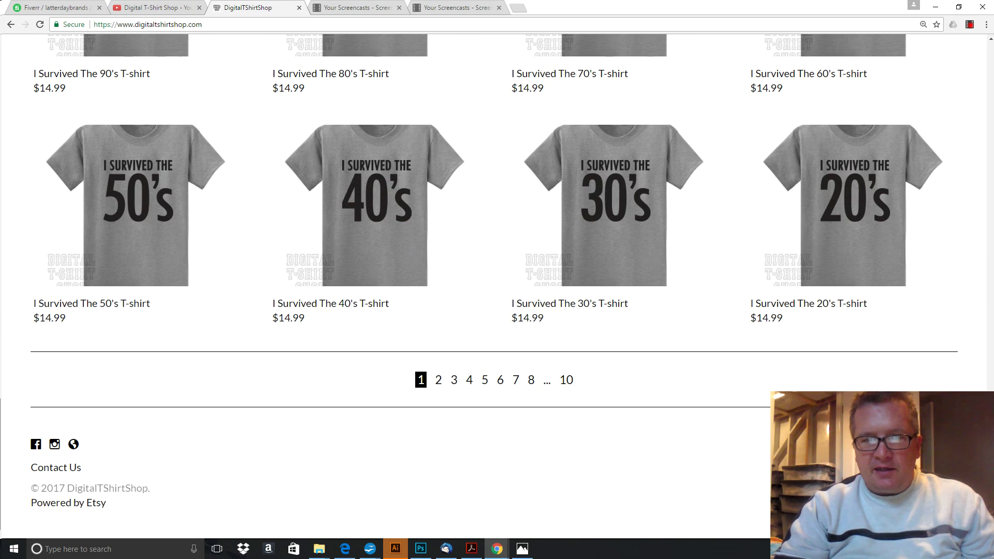
{"action": "left_click", "coordinate": [438, 379]}
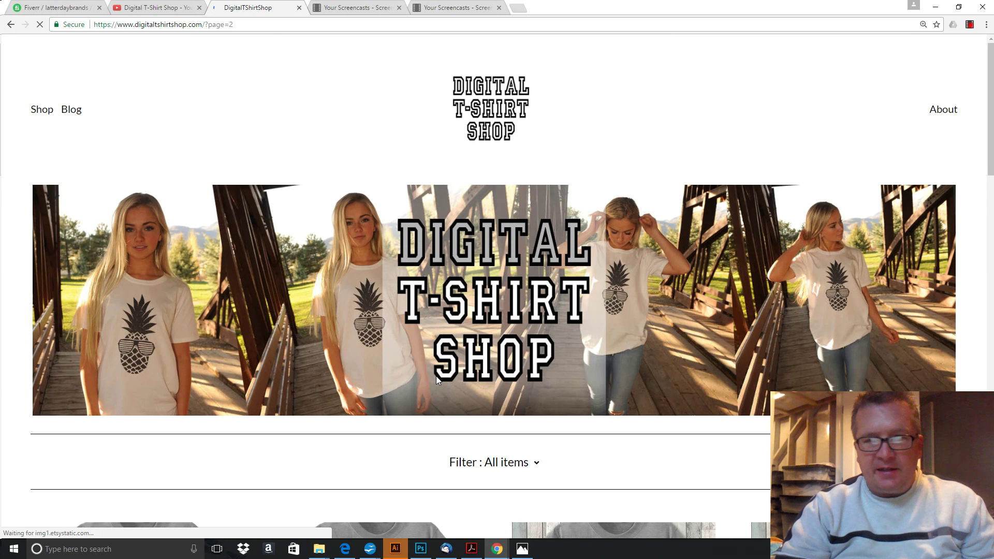
Examine the T-shirt designs and prices listed on page 2 of the shop.
{"action": "left_click_drag", "start_coordinate": [991, 135], "coordinate": [991, 246]}
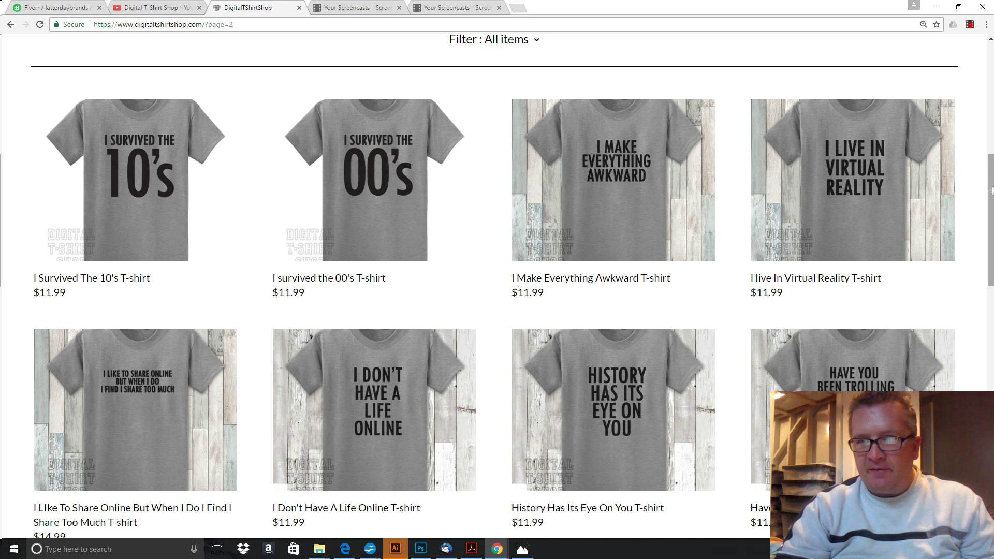
{"action": "left_click_drag", "start_coordinate": [991, 191], "coordinate": [991, 263]}
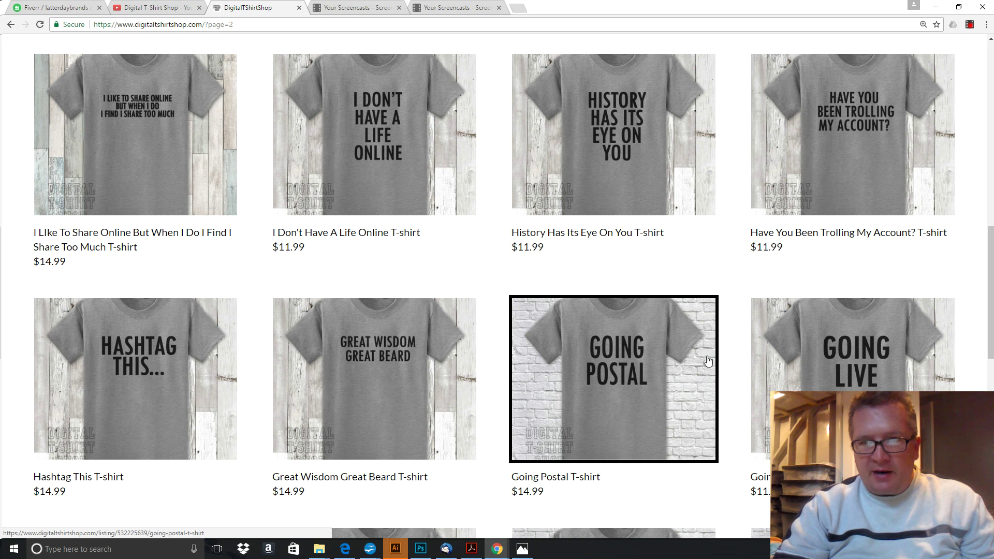
{"action": "left_click_drag", "start_coordinate": [991, 272], "coordinate": [992, 386]}
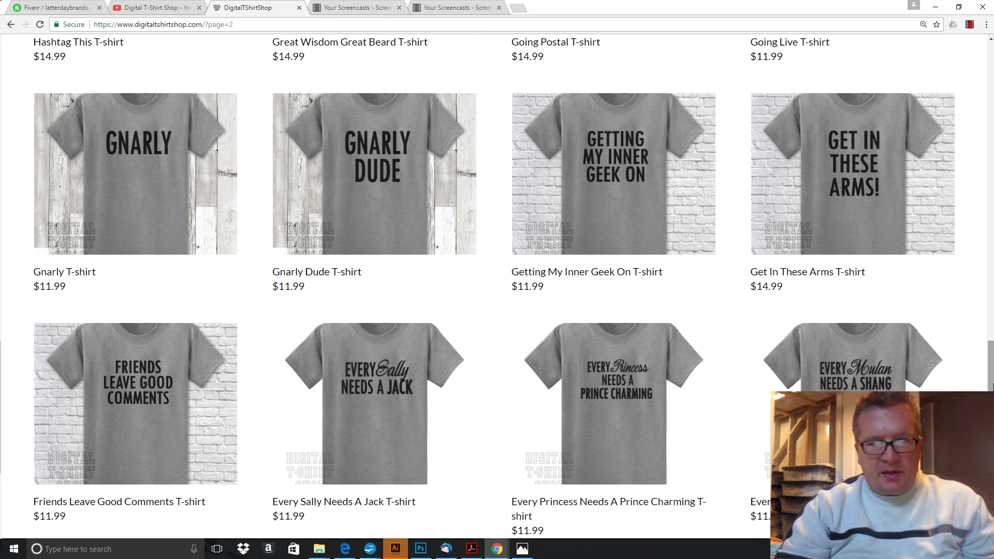
Switch to Photoshop to view the T-shirt template mockup, and return to the shop page in Chrome.
{"action": "left_click", "coordinate": [421, 553]}
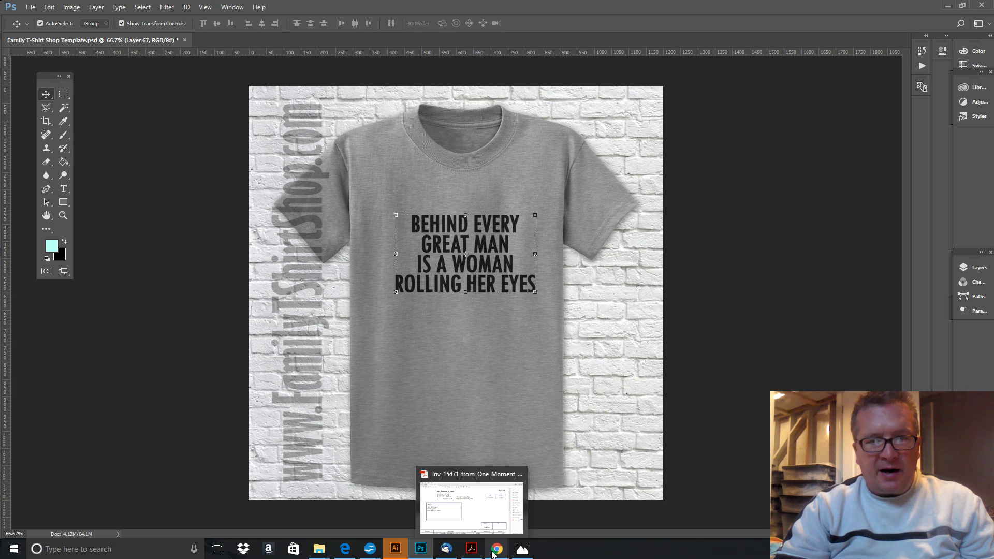
{"action": "mouse_move", "coordinate": [495, 553]}
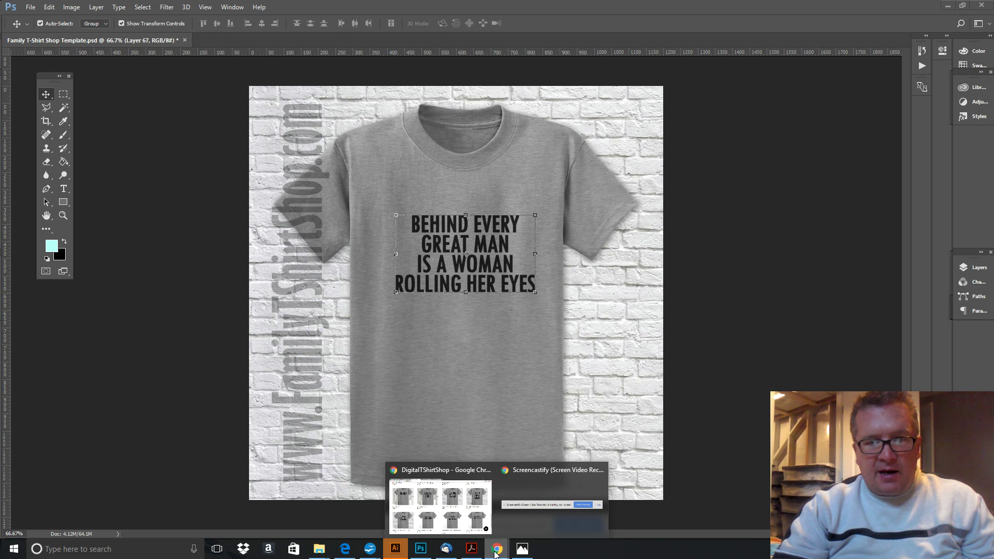
{"action": "left_click", "coordinate": [446, 512]}
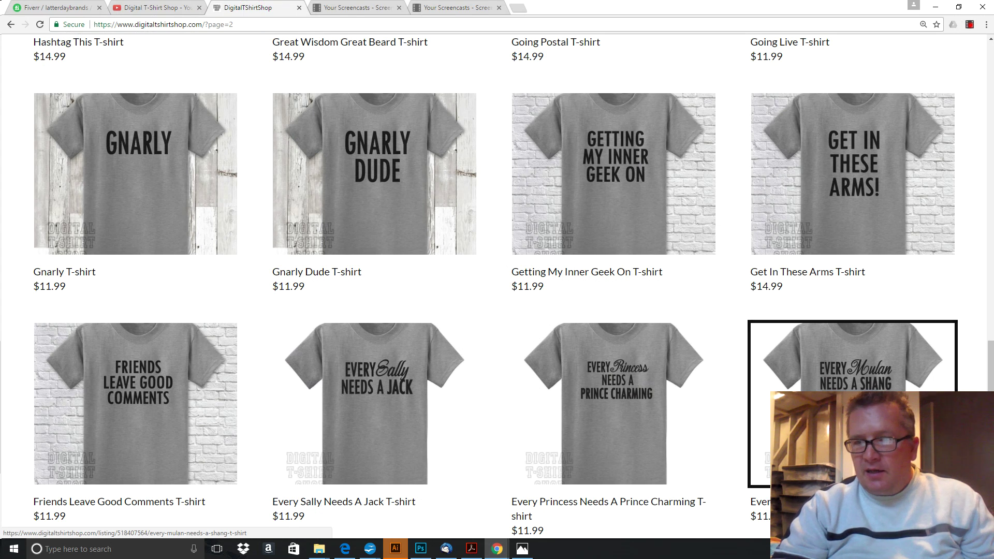
Open the Hashtag This T-shirt listing, examine its product image, and return to the listings.
{"action": "scroll", "coordinate": [497, 285], "scroll_direction": "up", "scroll_amount": 4}
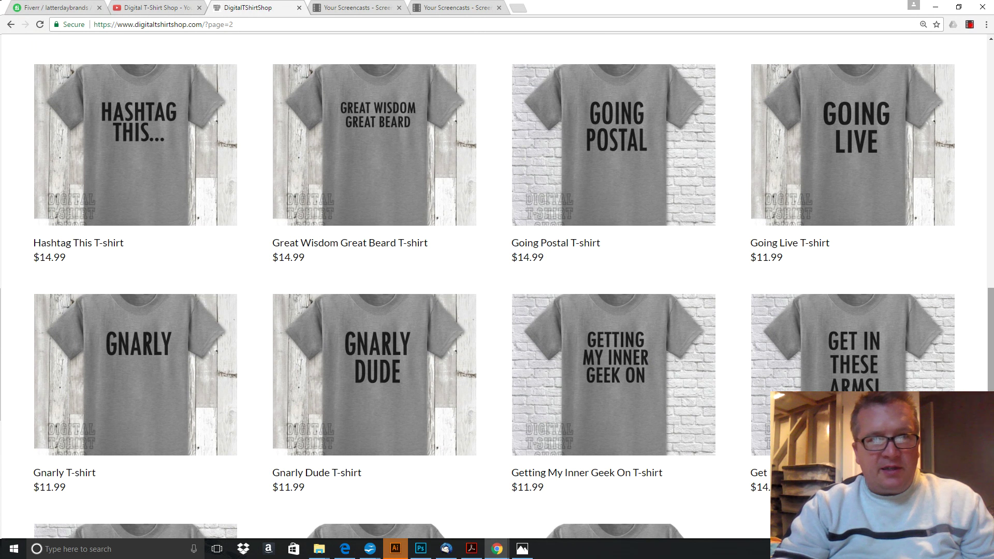
{"action": "left_click", "coordinate": [169, 156]}
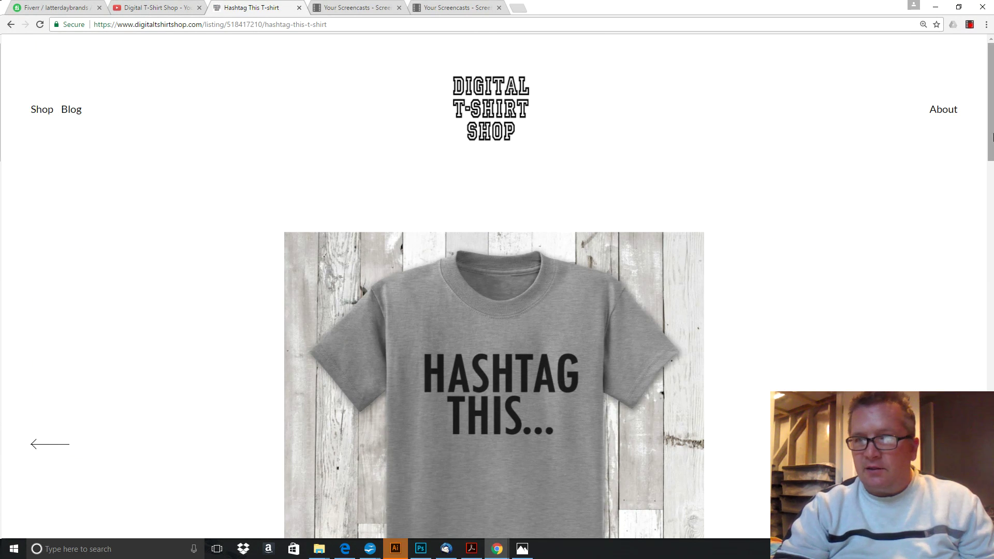
{"action": "left_click_drag", "start_coordinate": [993, 137], "coordinate": [993, 173]}
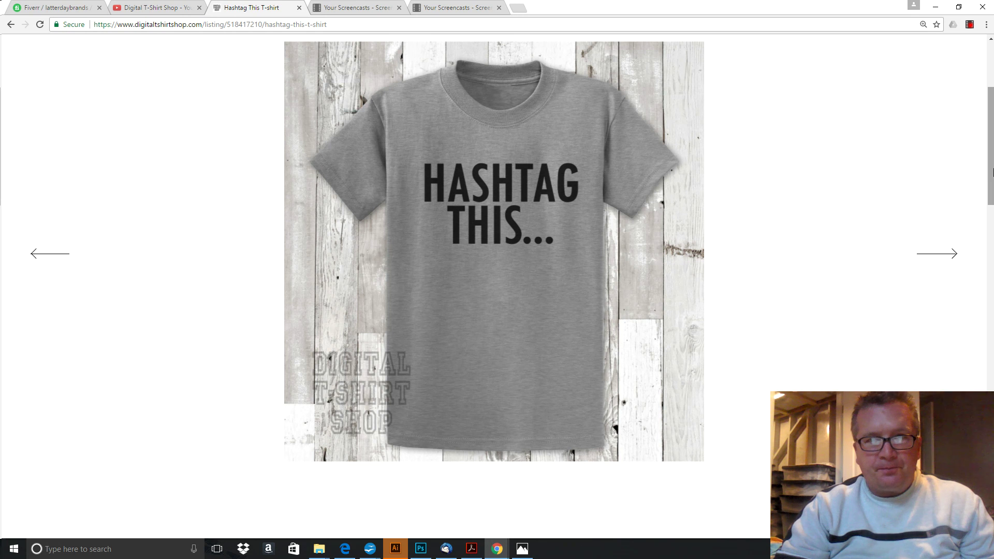
{"action": "left_click", "coordinate": [10, 25]}
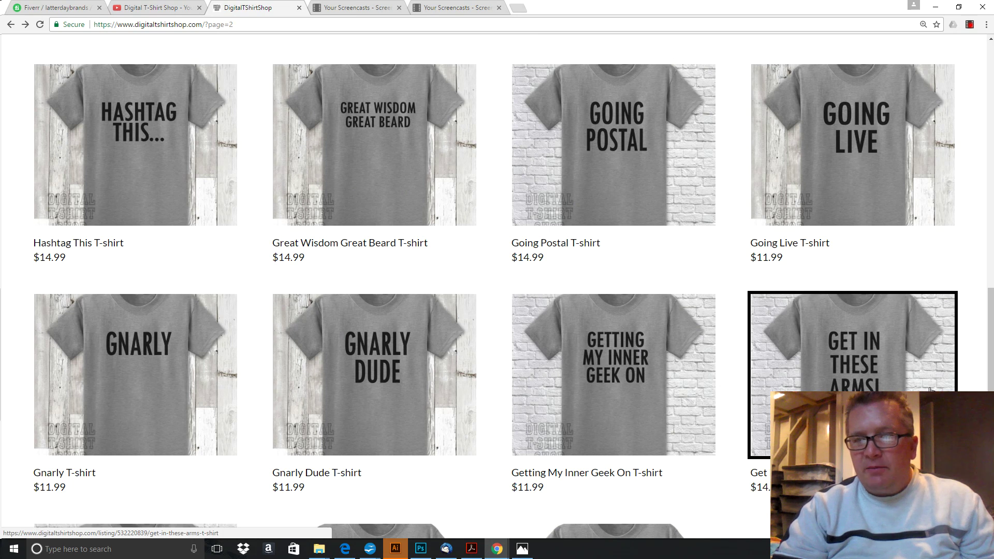
Go to Etsy.com and open the DigitalTShirtShop storefront by way of Shop Manager.
{"action": "left_click_drag", "start_coordinate": [993, 362], "coordinate": [993, 124]}
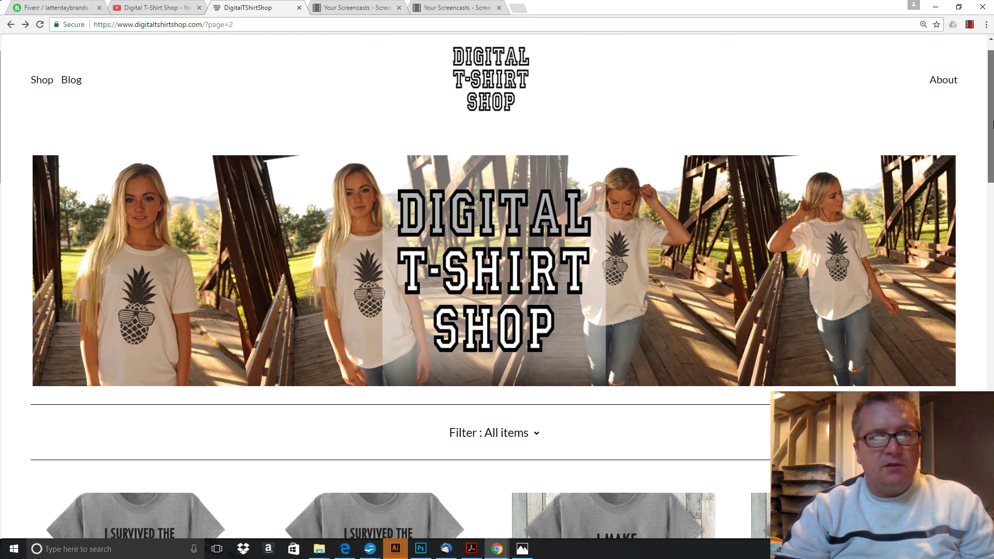
{"action": "left_click", "coordinate": [469, 25]}
{"action": "type", "text": "ETsy.com"}
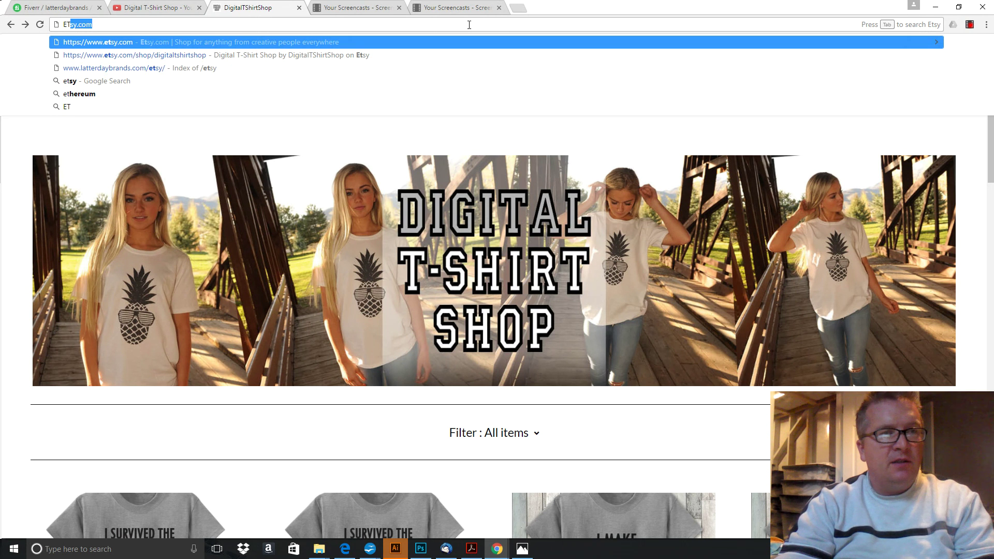
{"action": "key", "text": "Return"}
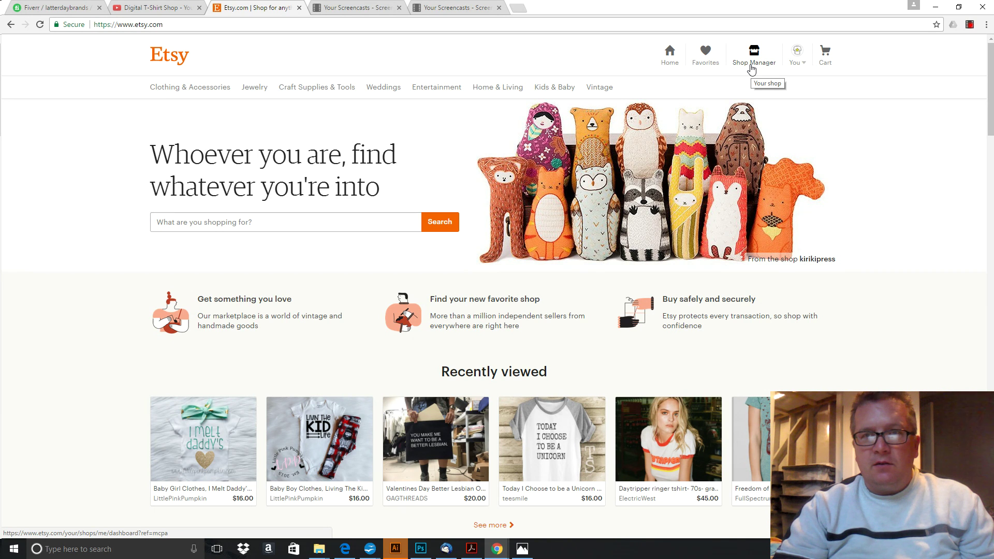
{"action": "left_click", "coordinate": [751, 67]}
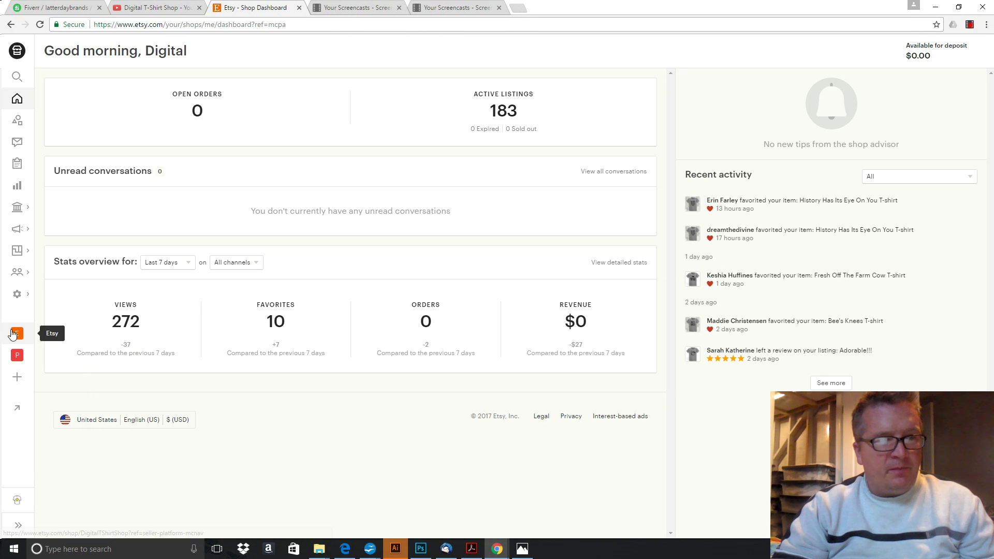
{"action": "left_click", "coordinate": [17, 335]}
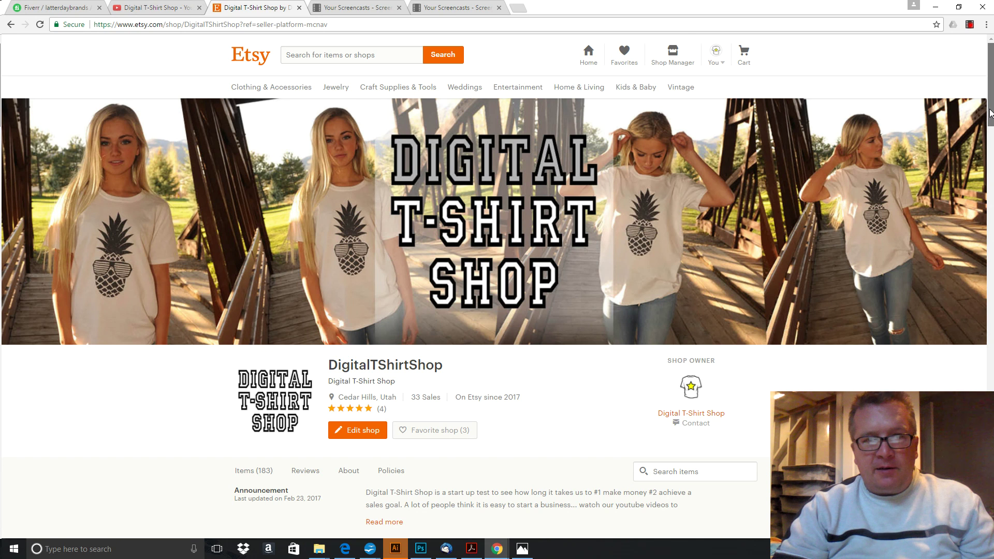
Review the Etsy storefront's announcement, item sections and featured T-shirt listings down to the reviews.
{"action": "left_click_drag", "start_coordinate": [991, 113], "coordinate": [991, 167]}
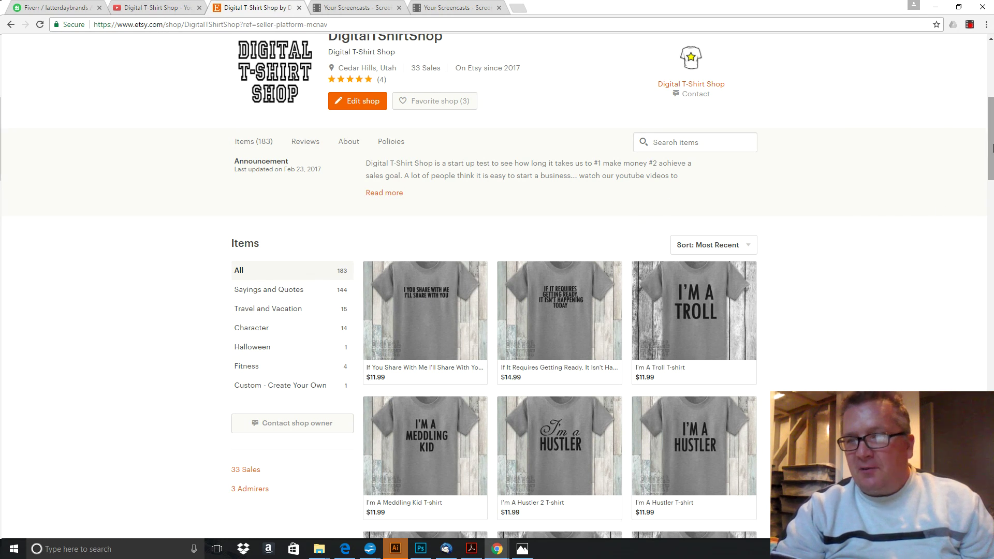
{"action": "left_click_drag", "start_coordinate": [992, 148], "coordinate": [992, 298]}
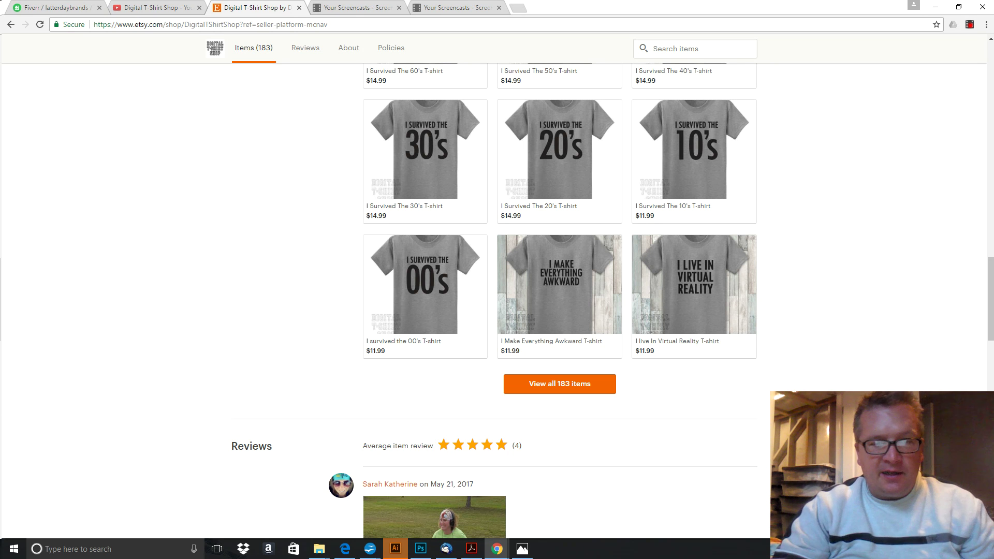
Switch to the Digital T-Shirt Shop Financials spreadsheet in OpenOffice Calc and examine the May Data Entry expense and YTD Net.
{"action": "left_click", "coordinate": [365, 550]}
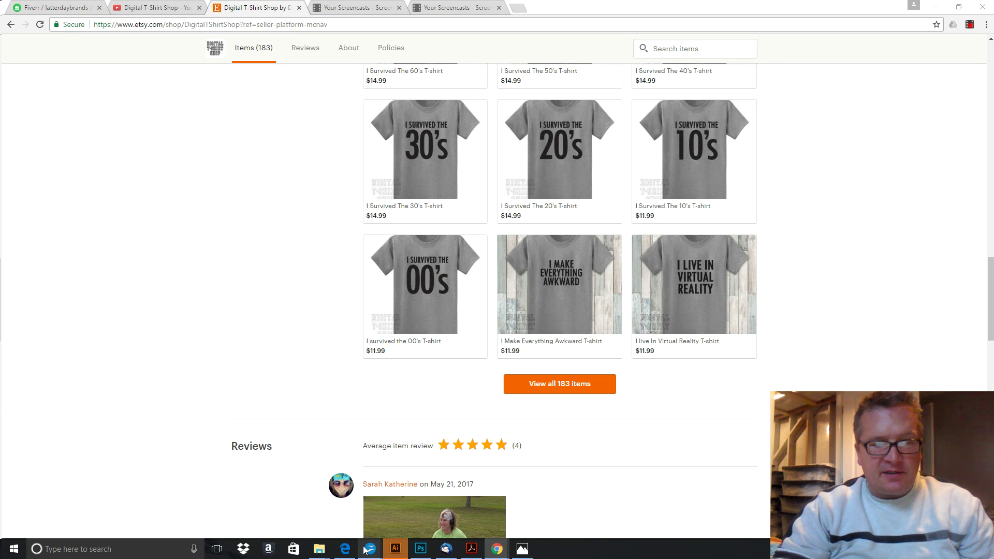
{"action": "left_click", "coordinate": [351, 524]}
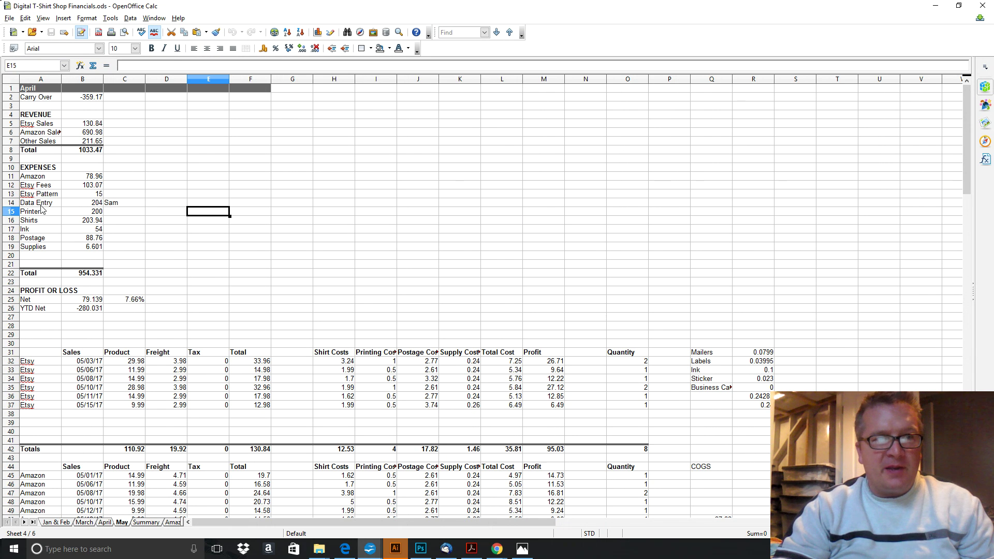
{"action": "left_click_drag", "start_coordinate": [93, 205], "coordinate": [46, 207]}
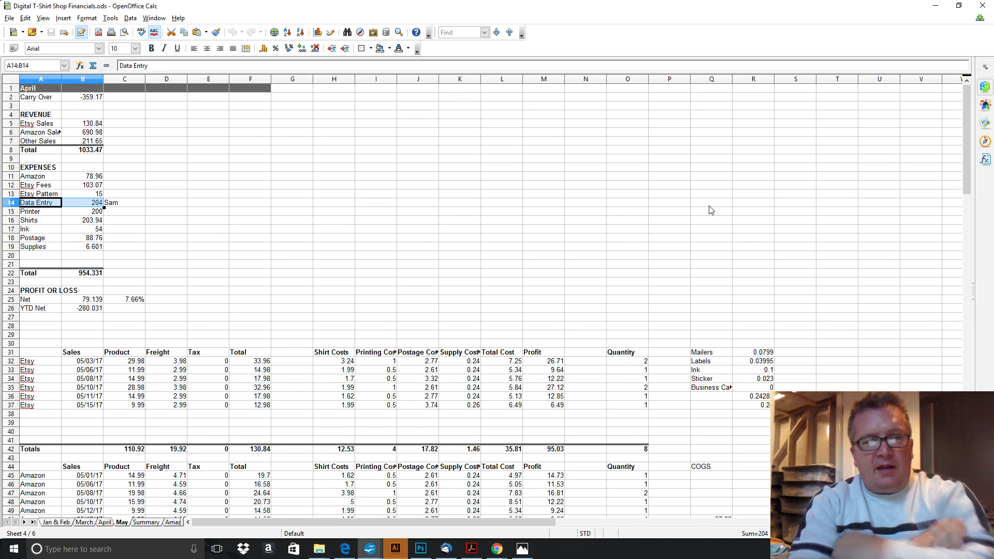
{"action": "left_click", "coordinate": [87, 309]}
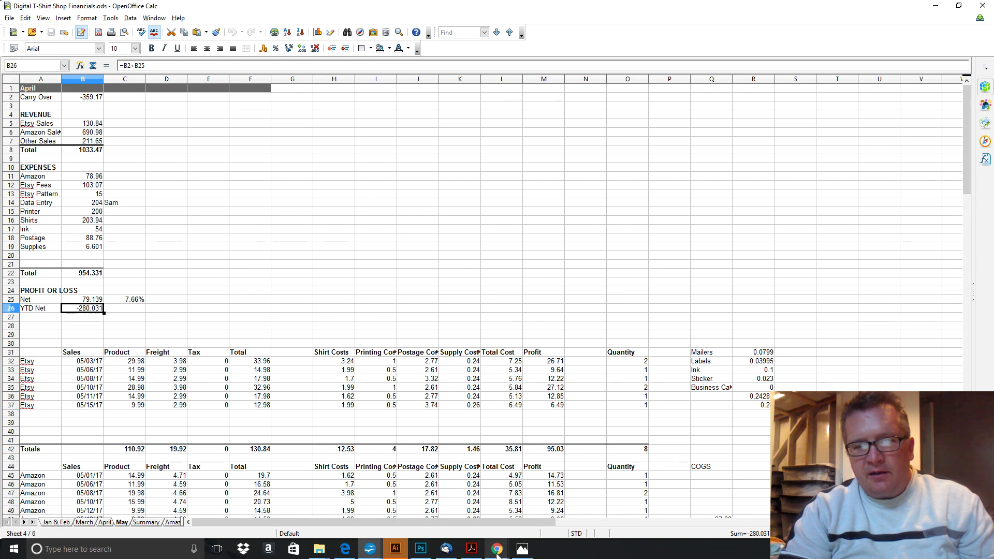
Switch back to the Etsy storefront in Chrome and review its header and item sections.
{"action": "mouse_move", "coordinate": [497, 554]}
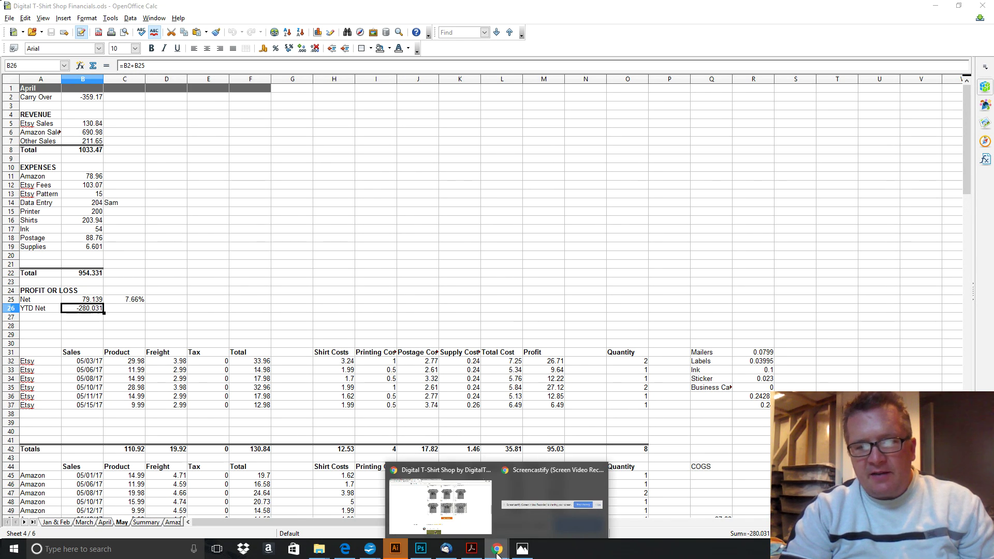
{"action": "left_click", "coordinate": [440, 505]}
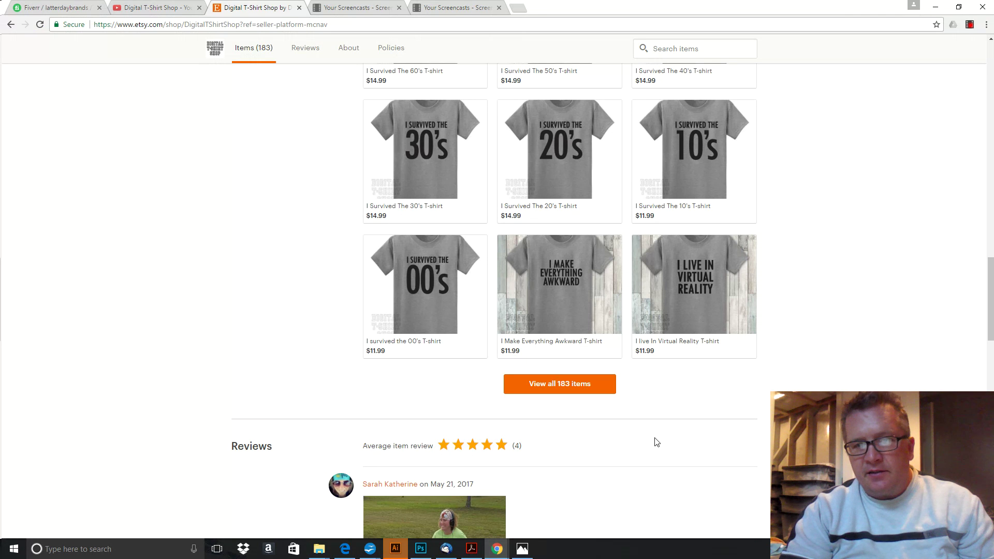
{"action": "left_click_drag", "start_coordinate": [991, 332], "coordinate": [992, 95]}
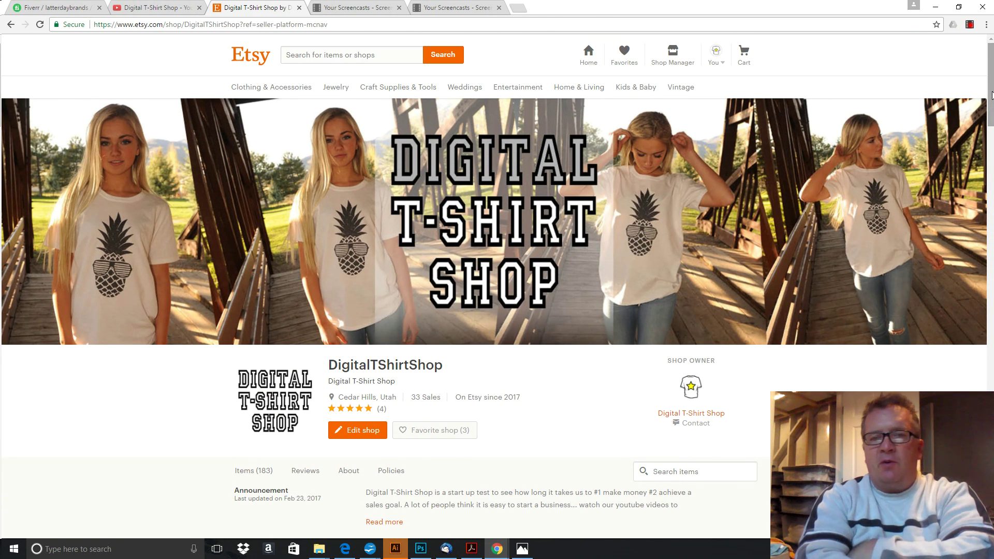
{"action": "left_click_drag", "start_coordinate": [992, 95], "coordinate": [992, 154]}
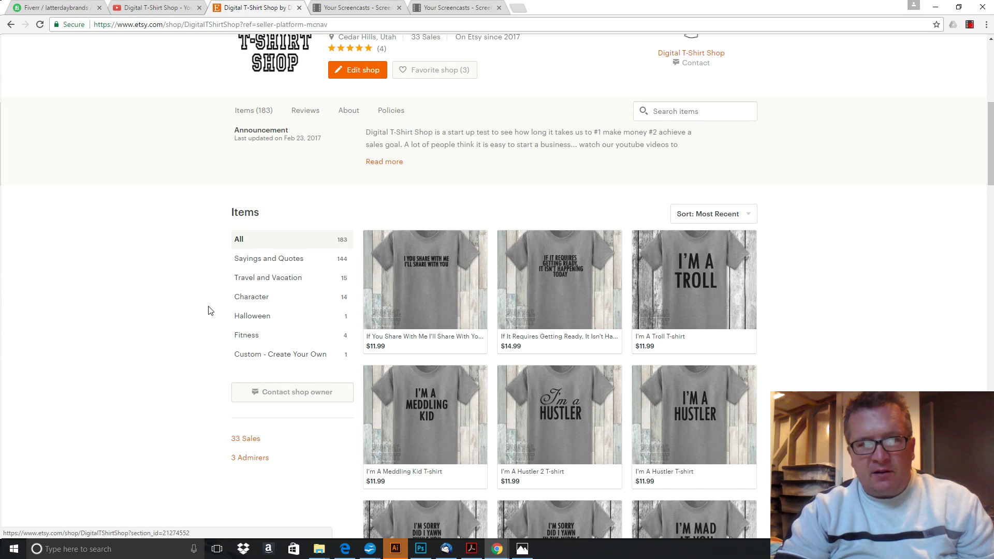
Filter the shop's items to the Sayings and Quotes section and open the full list of its items.
{"action": "left_click", "coordinate": [268, 259]}
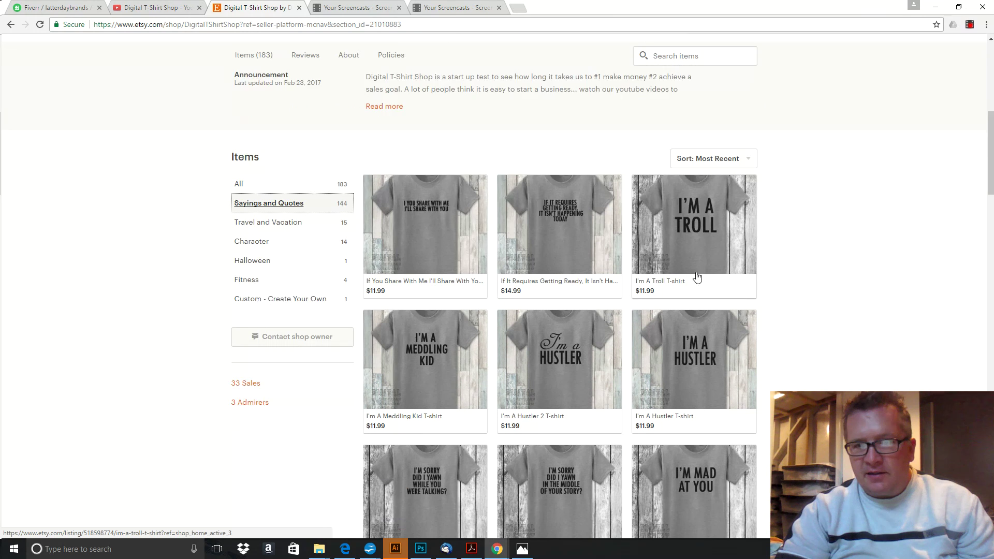
{"action": "left_click", "coordinate": [991, 223]}
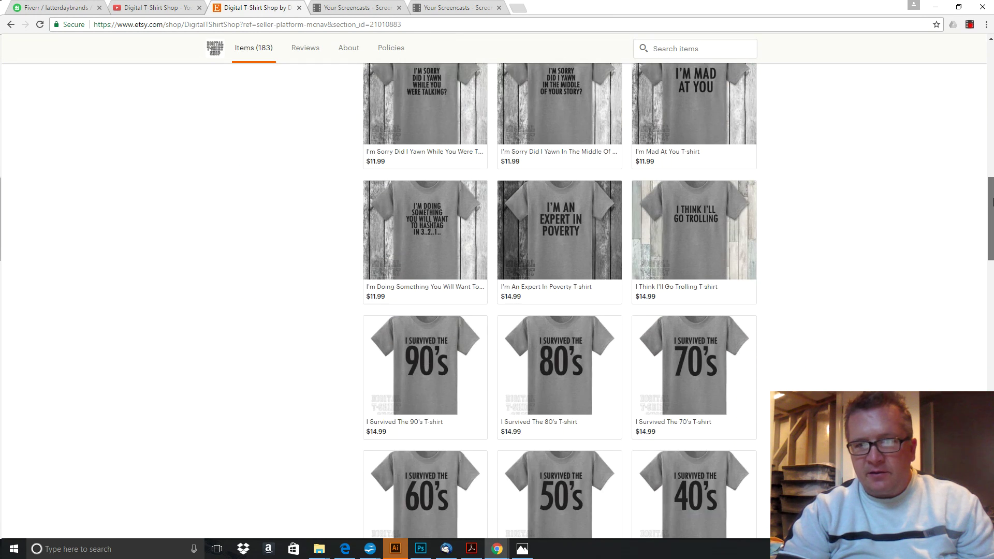
{"action": "left_click_drag", "start_coordinate": [990, 227], "coordinate": [991, 282]}
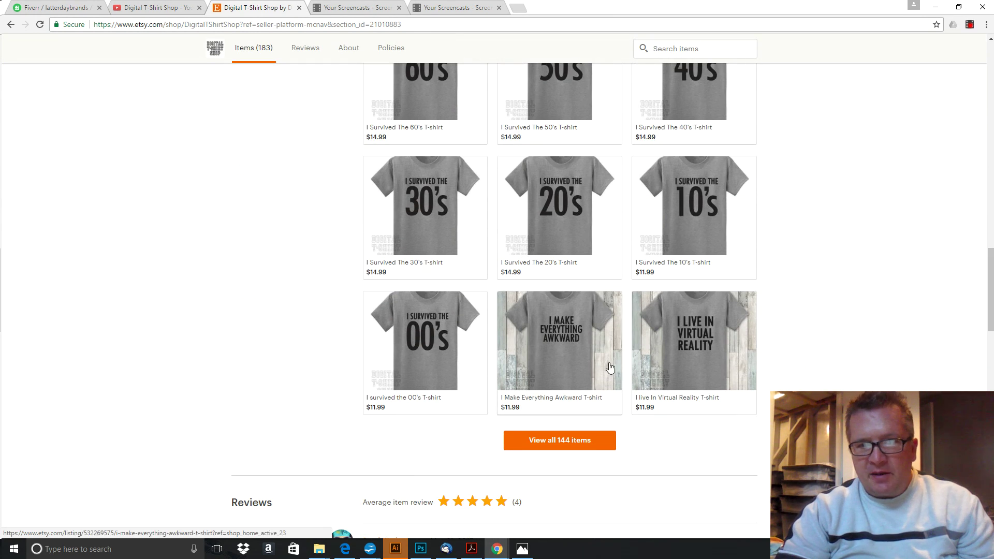
{"action": "left_click", "coordinate": [562, 441]}
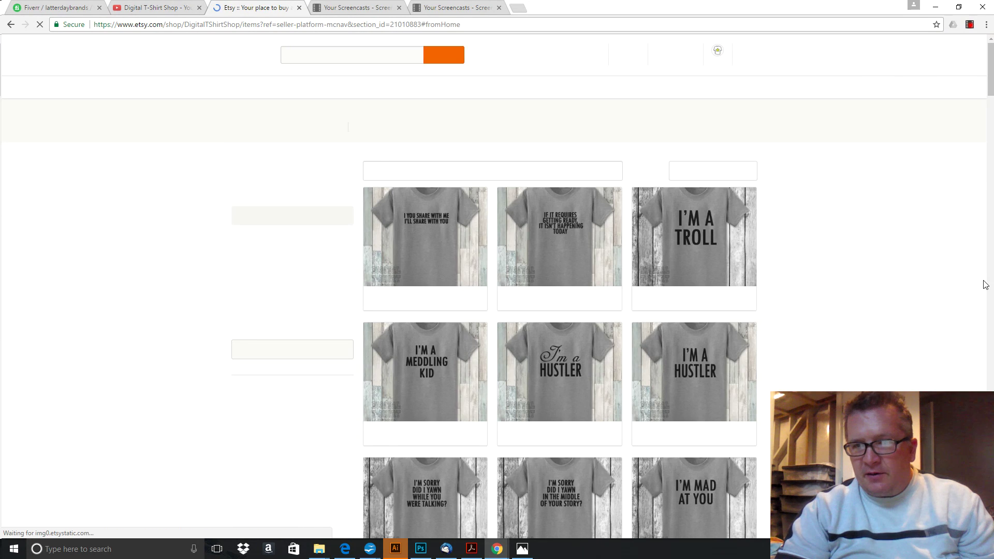
Look through all T-shirt designs on the first page of the Sayings and Quotes section, returning to its beginning.
{"action": "left_click", "coordinate": [992, 179]}
{"action": "left_click_drag", "start_coordinate": [992, 179], "coordinate": [993, 269]}
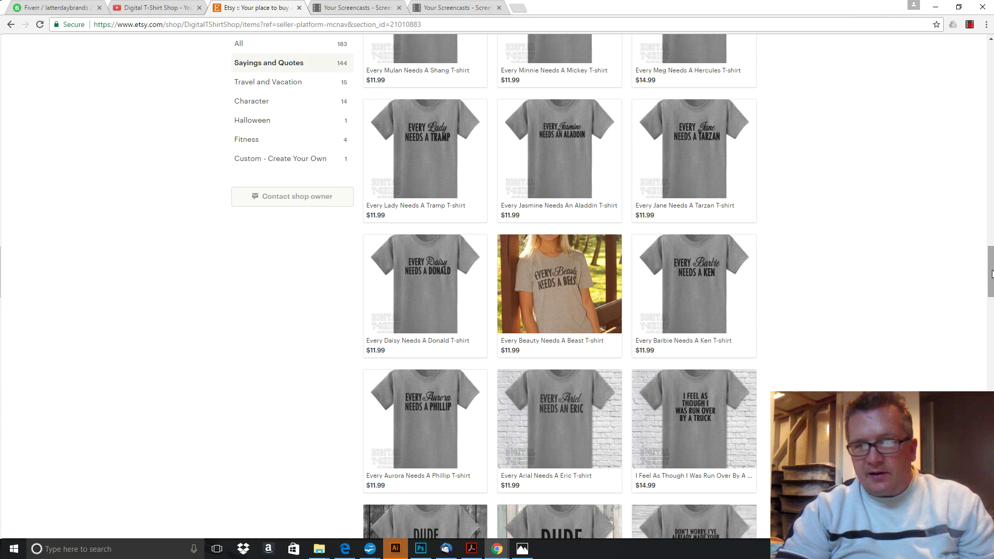
{"action": "left_click_drag", "start_coordinate": [991, 281], "coordinate": [991, 390]}
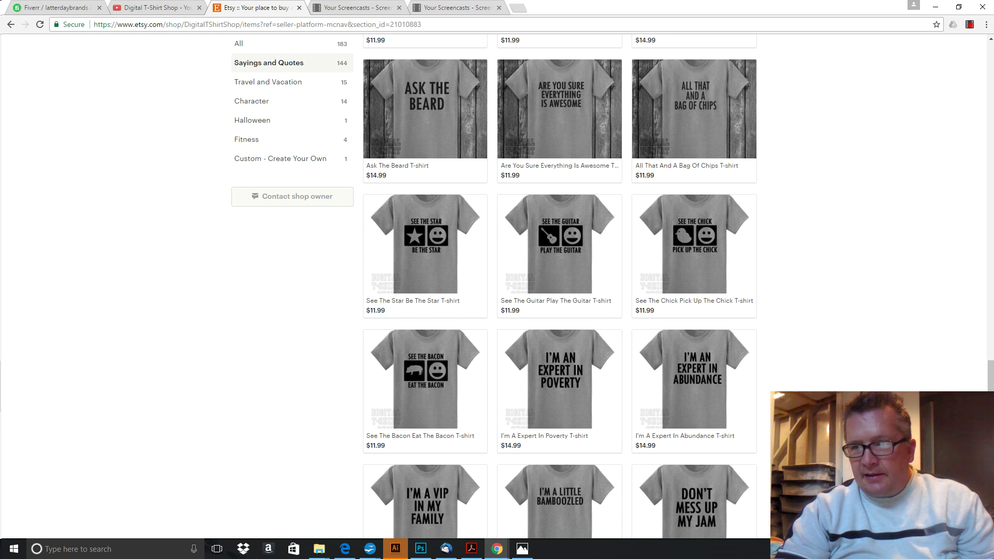
{"action": "scroll", "coordinate": [560, 286], "scroll_direction": "down", "scroll_amount": 12}
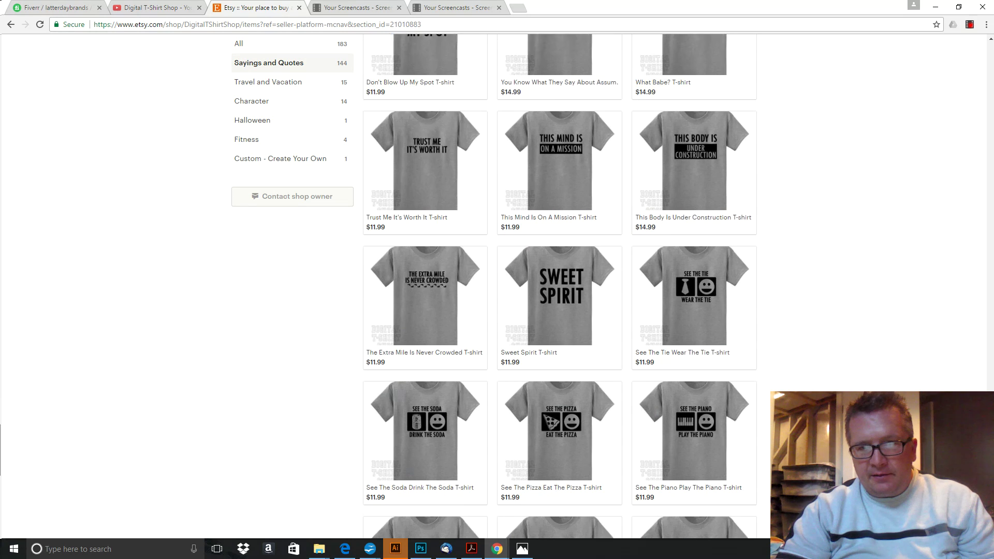
{"action": "scroll", "coordinate": [560, 286], "scroll_direction": "down", "scroll_amount": 6}
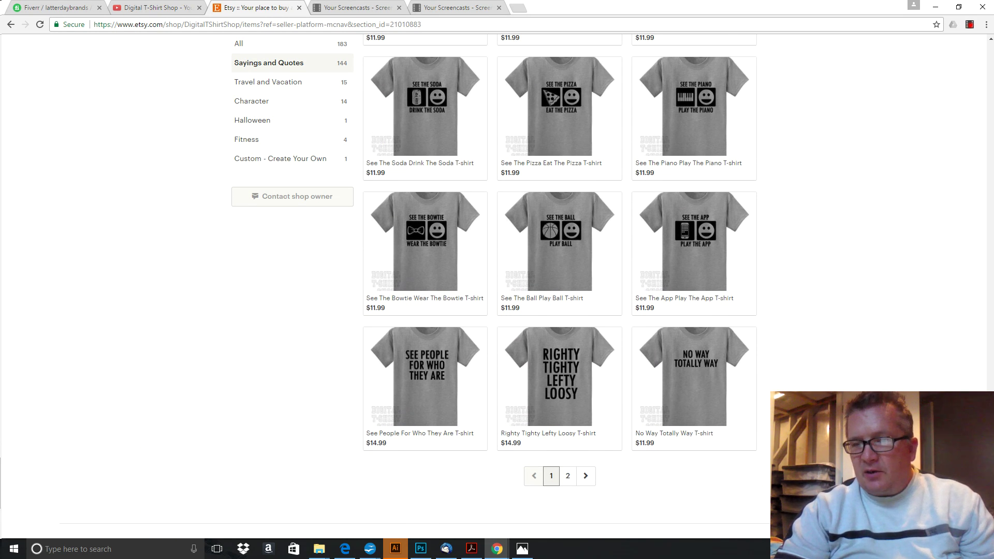
{"action": "left_click_drag", "start_coordinate": [991, 489], "coordinate": [992, 210]}
{"action": "left_click_drag", "start_coordinate": [992, 148], "coordinate": [992, 68]}
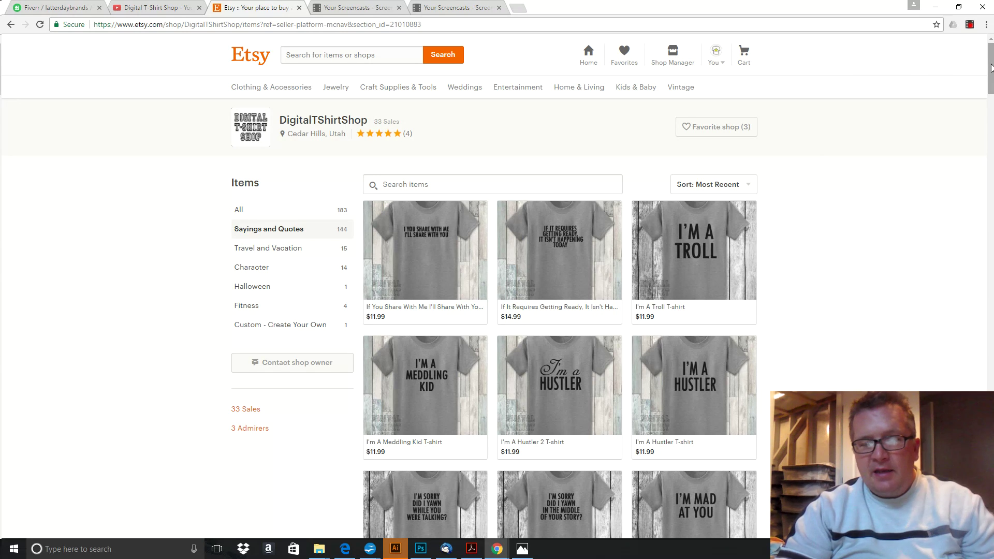